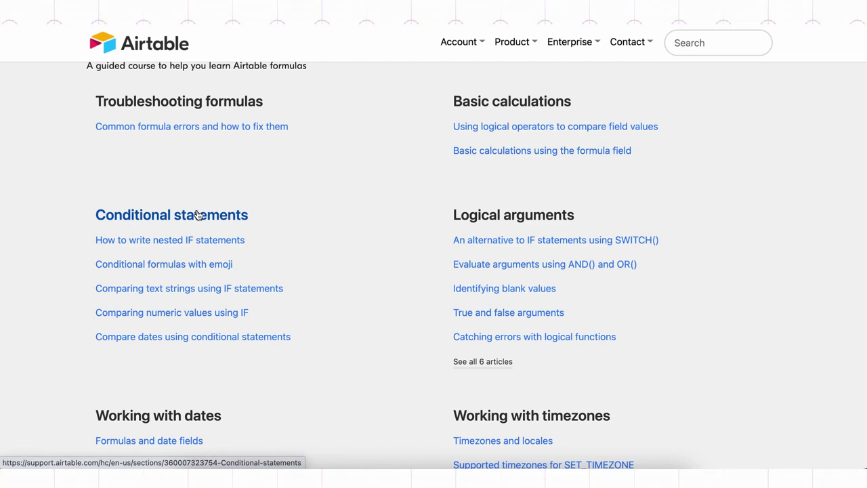
scroll(197, 215, down, 3)
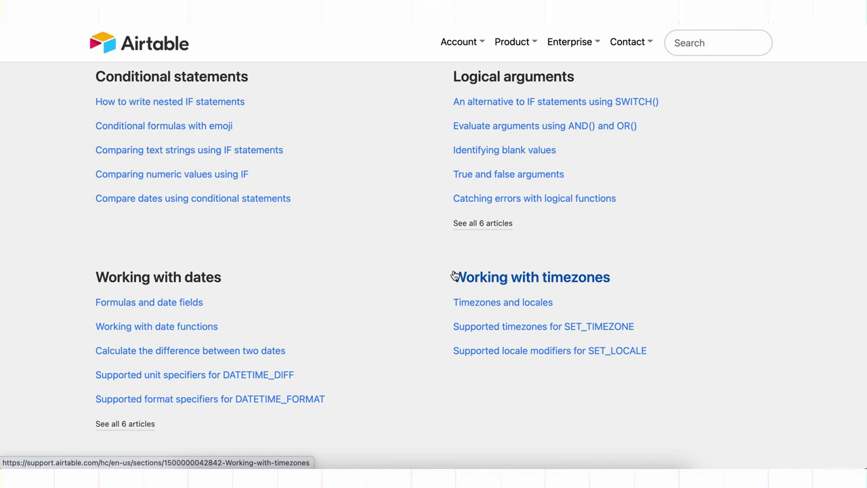
scroll(453, 275, down, 5)
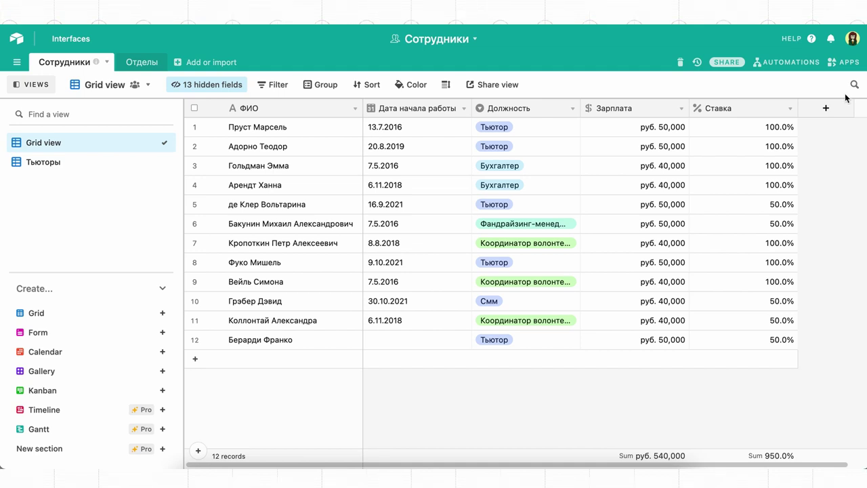
Add a new field named "Зарплата на руки" to the Сотрудники table and set its type to Formula.
click(835, 112)
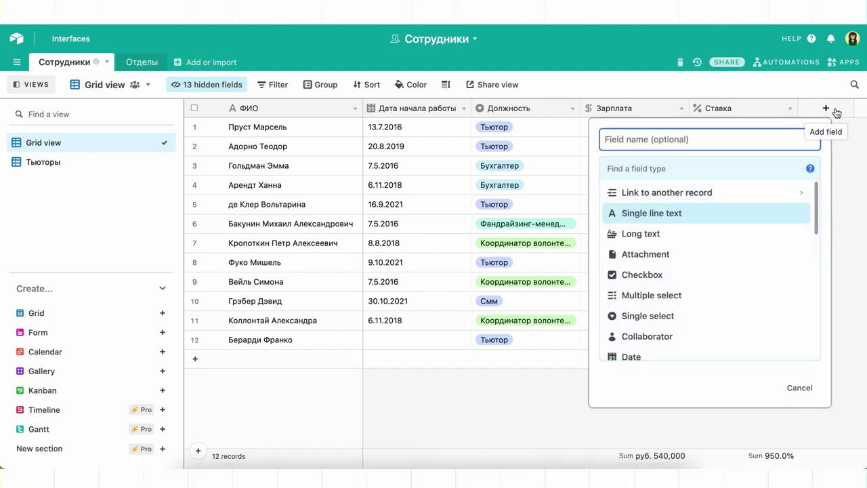
text(Зарплата на руки)
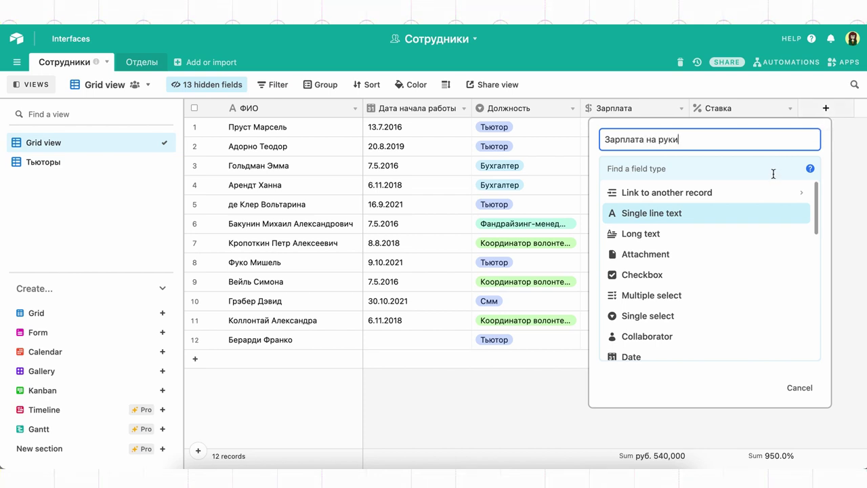
click(774, 169)
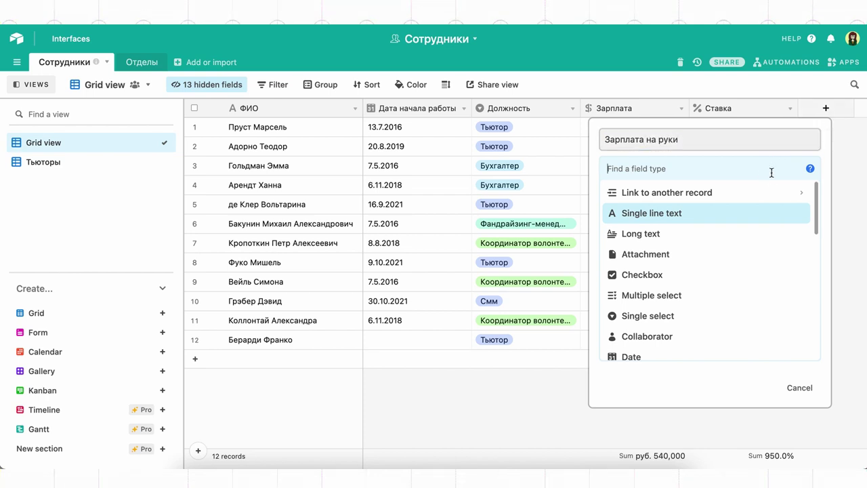
text(fo)
click(724, 196)
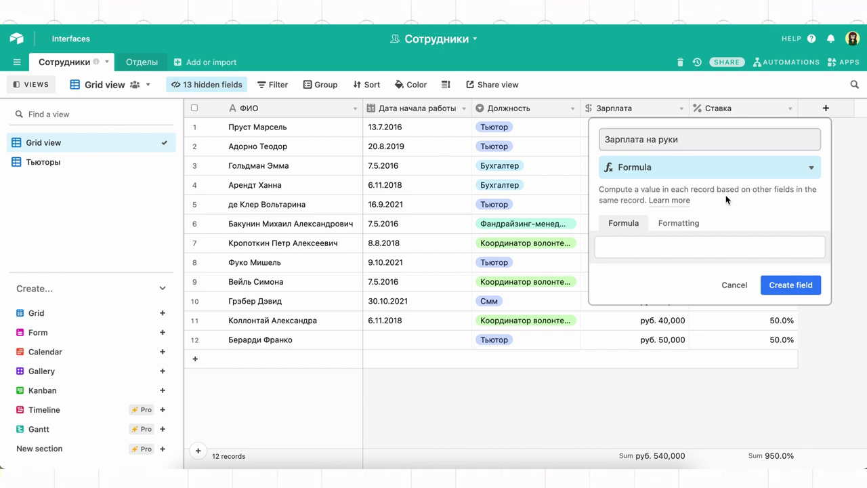
Enter a formula that multiplies the salary field by the rate field: {Зарплата}*{Ставка}.
click(677, 247)
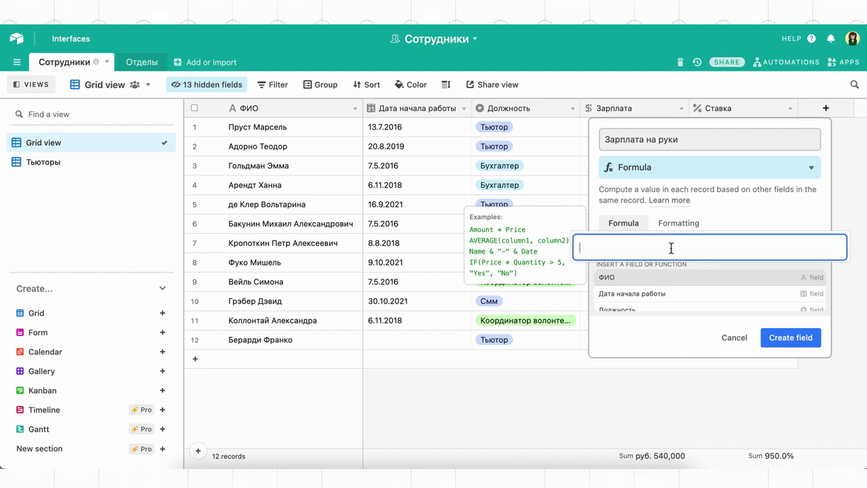
text(за)
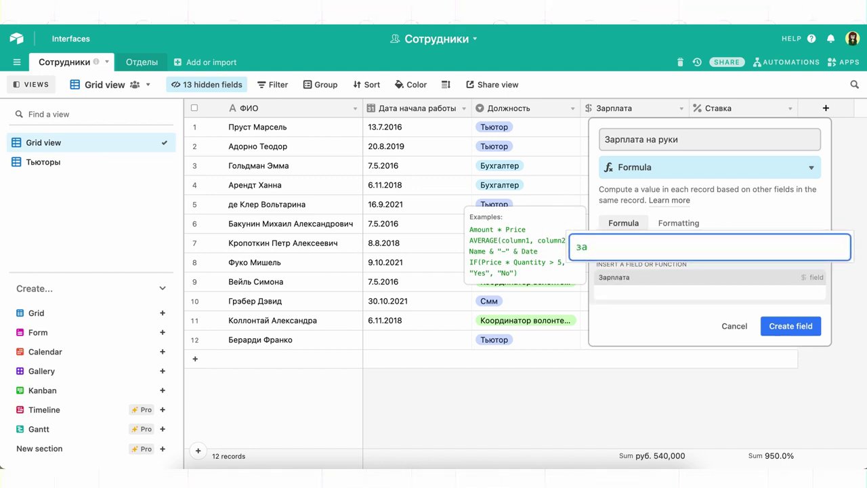
click(661, 277)
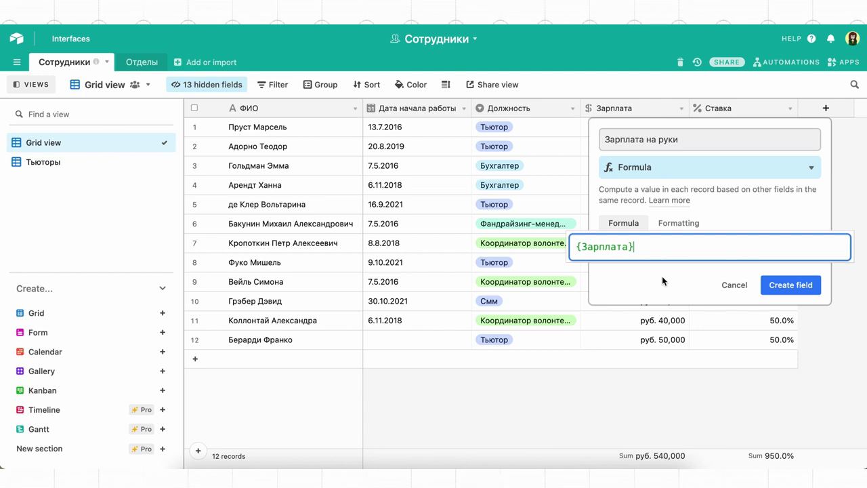
text(*)
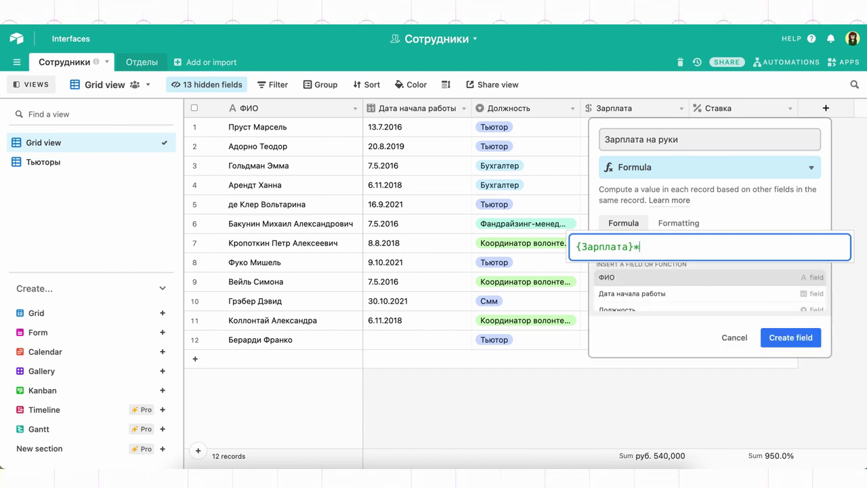
text(ct)
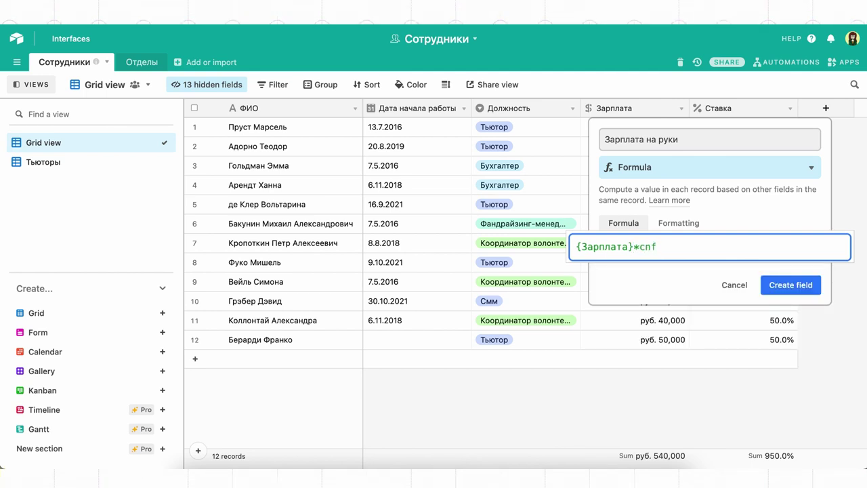
key(BackSpace)
key(BackSpace)
text(ста)
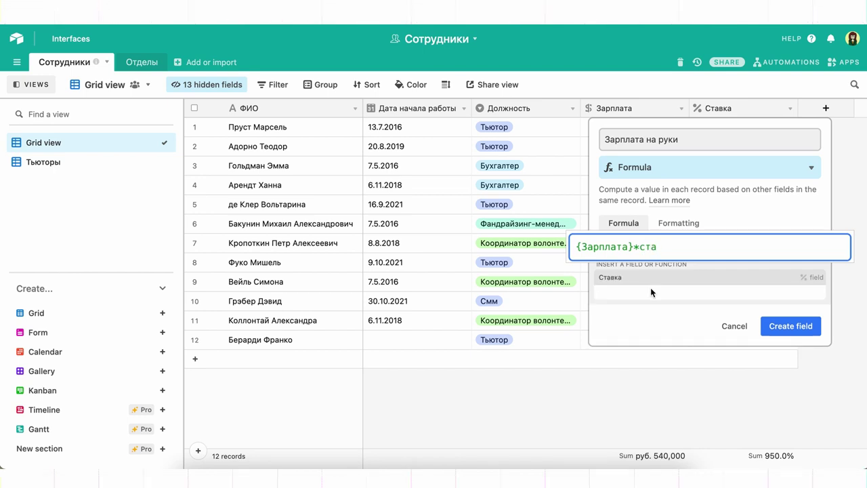
click(651, 276)
Extend the formula with a multiplication by 0.87 and create the "Зарплата на руки" field.
text(*)
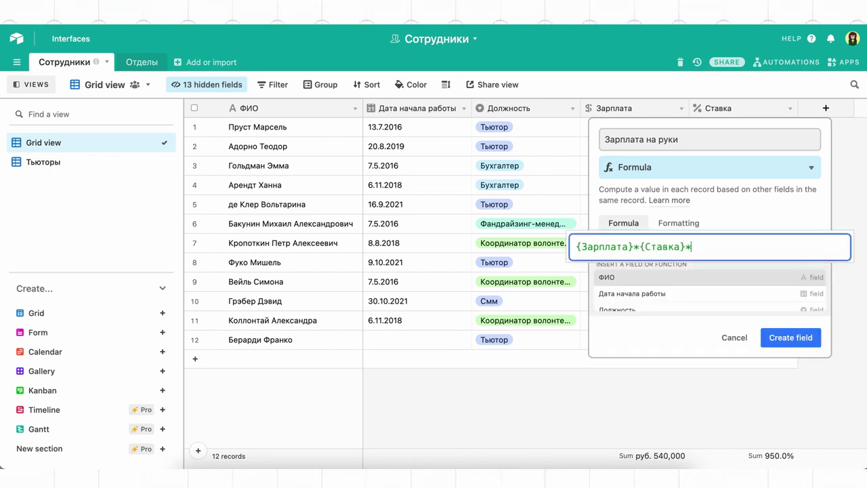
text(0.)
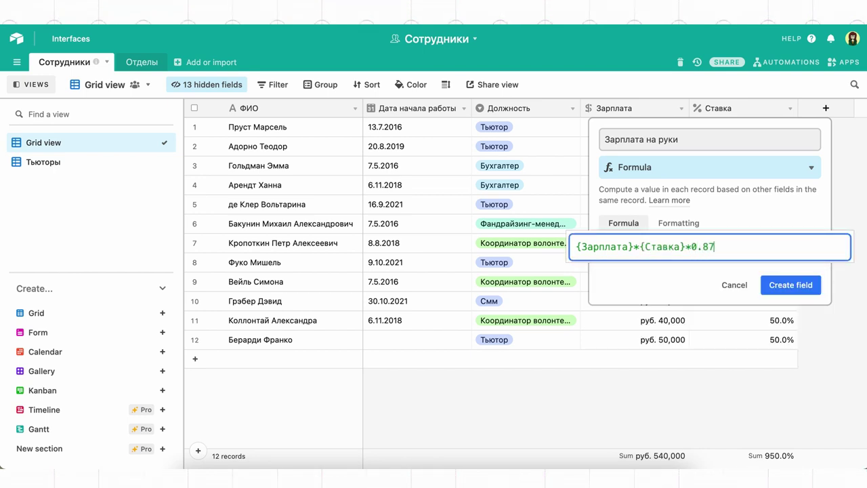
text(87)
click(700, 248)
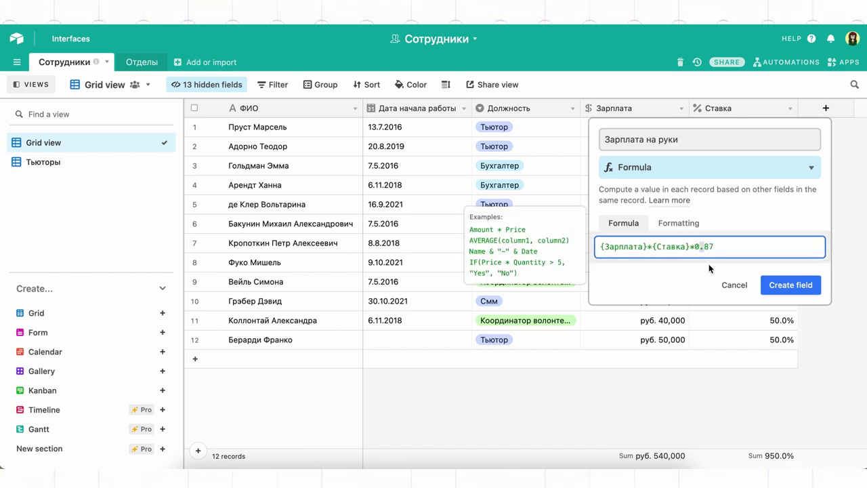
click(777, 285)
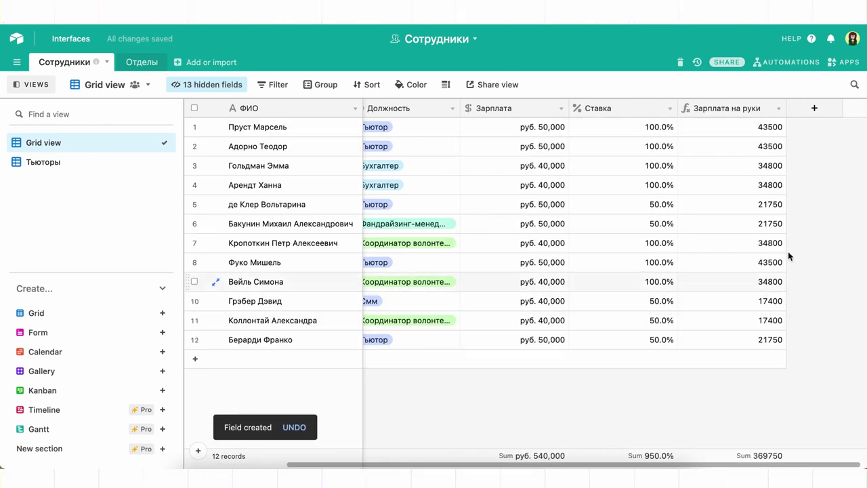
Add another new field named "Срок работы" and set its type to Formula.
click(808, 108)
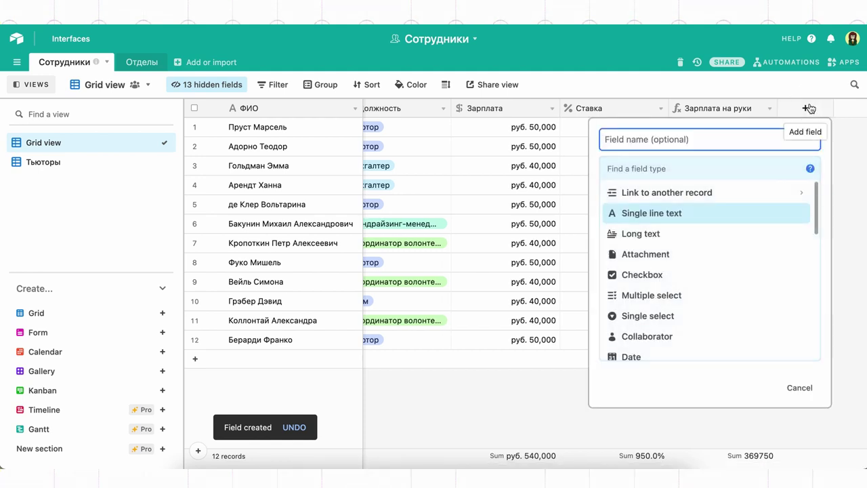
text(Срок работ)
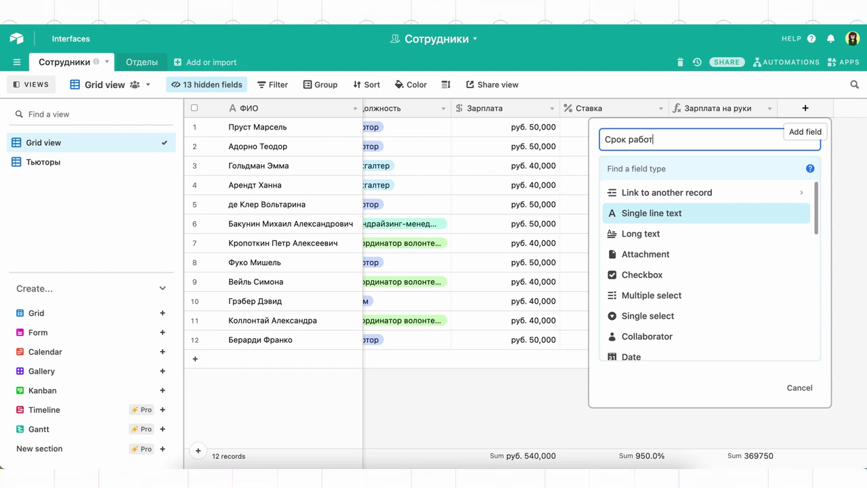
text(ы)
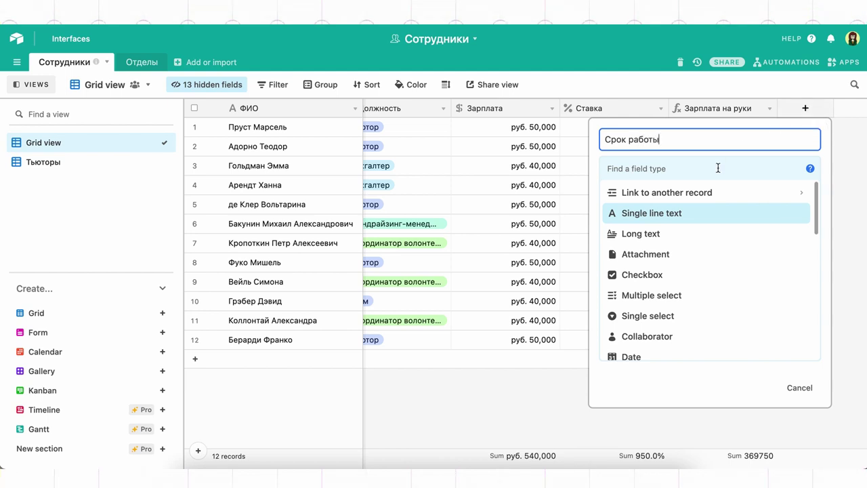
click(718, 168)
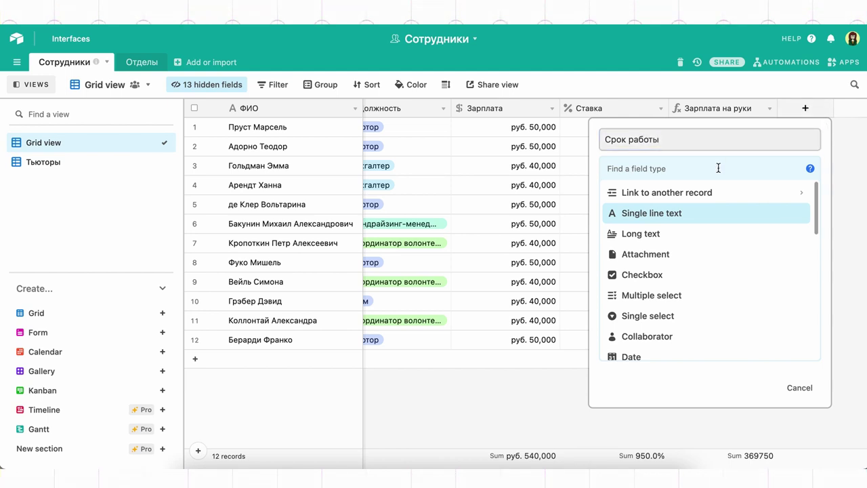
text(f)
click(705, 194)
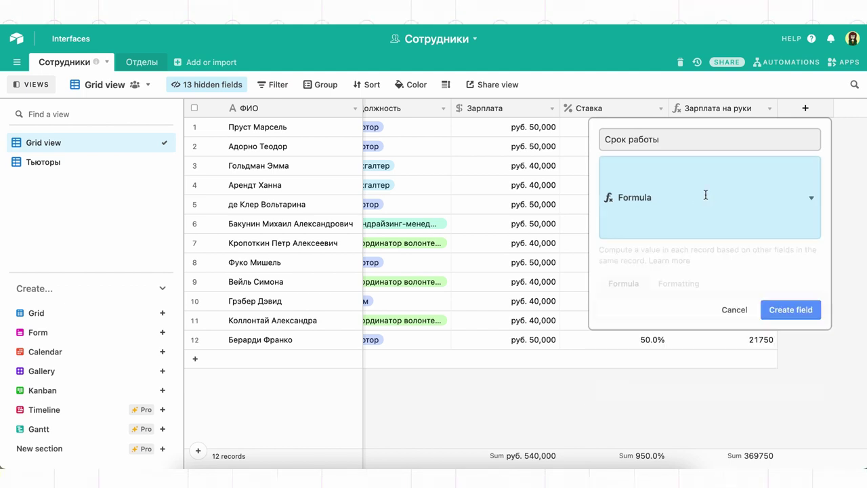
Enter the formula FROMNOW({Дата начала работы}) and create the "Срок работы" field.
click(669, 245)
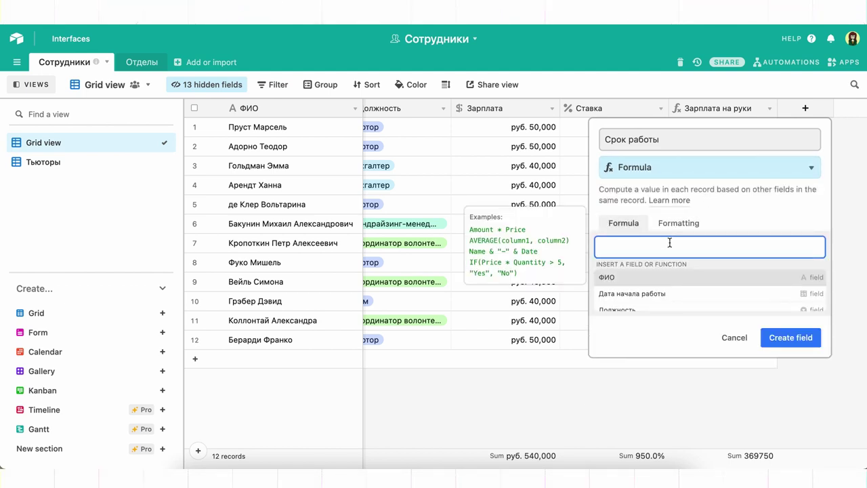
text(FRO)
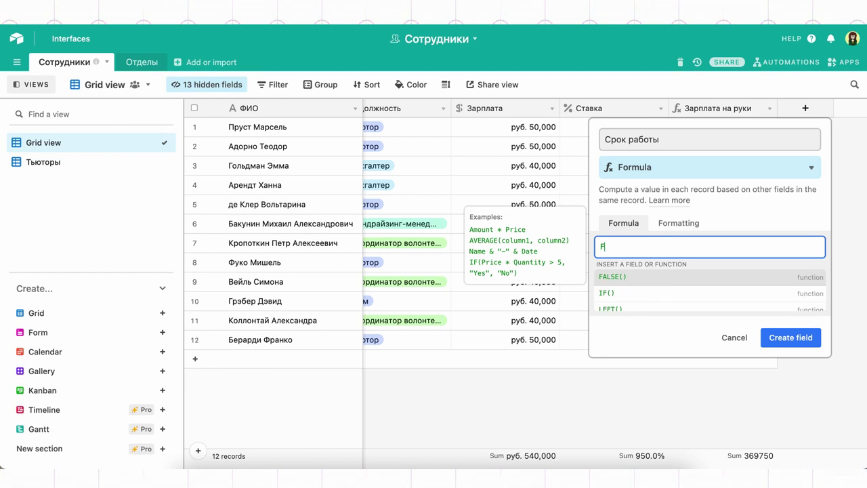
click(661, 277)
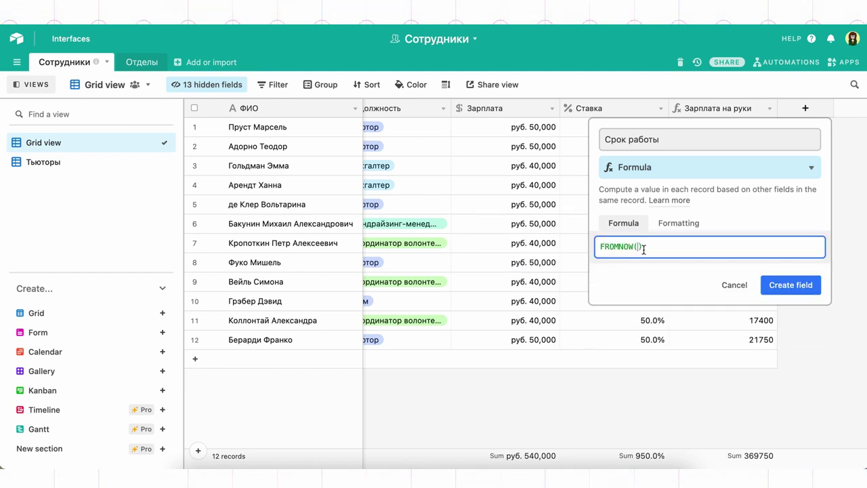
text({Дата)
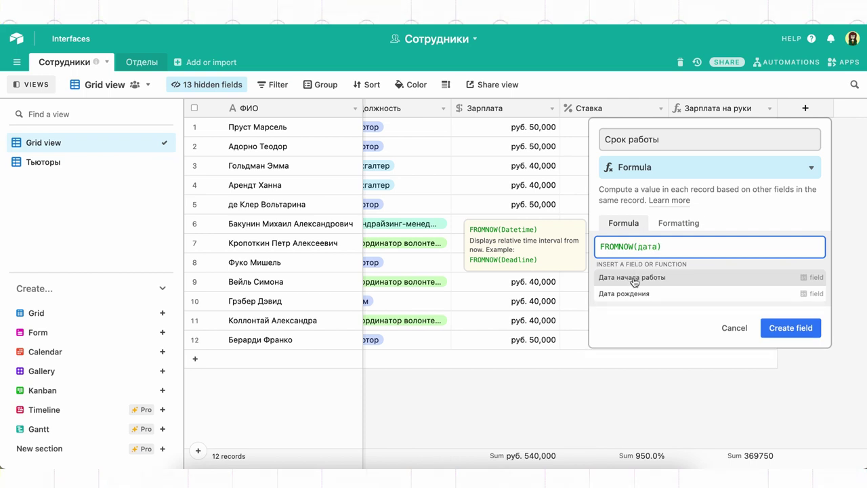
click(635, 278)
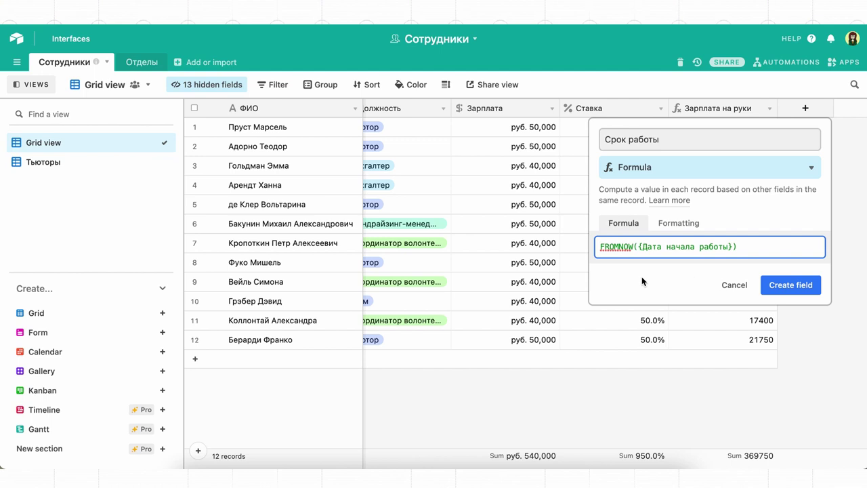
click(792, 285)
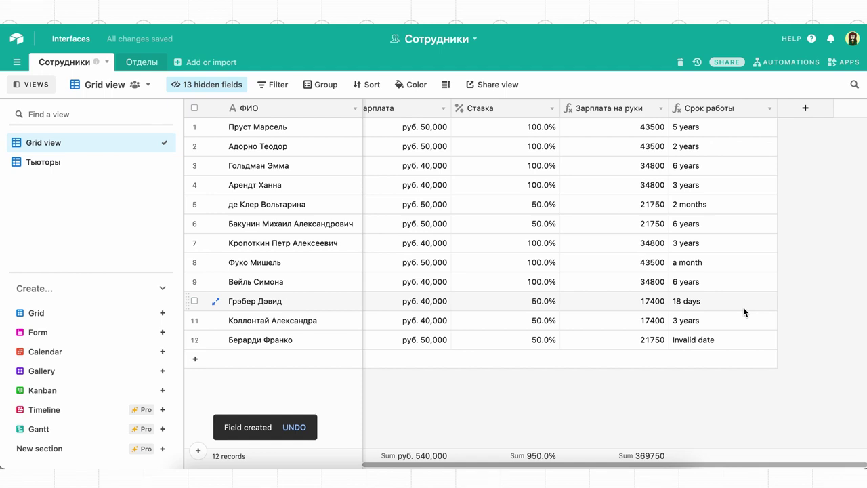
Add a new field named "Сколько работает" and set its type to Formula.
click(823, 115)
text(Сколько)
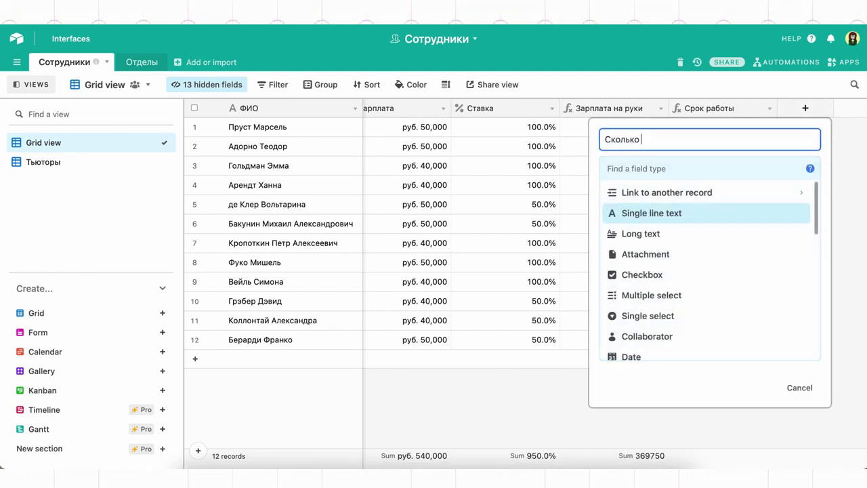
text( работает)
click(727, 164)
text(f)
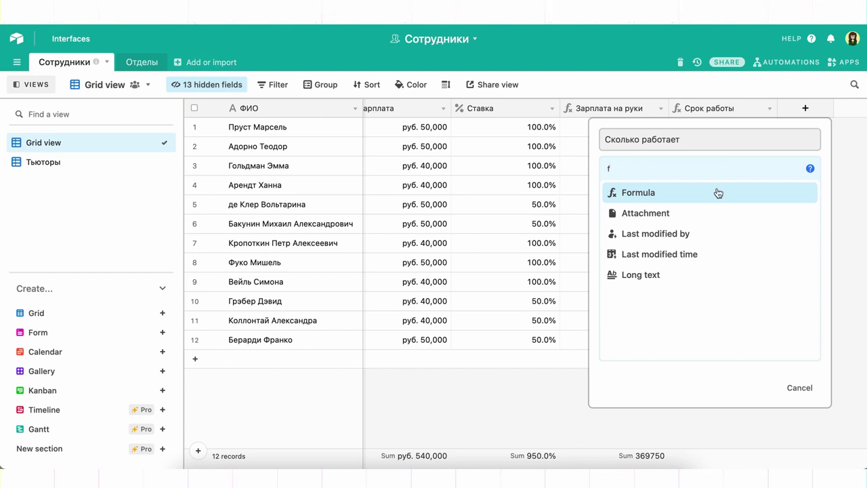
click(716, 193)
Enter the formula DATETIME_DIFF({Дата начала работы}, TODAY()) and create the "Сколько работает" field.
click(686, 242)
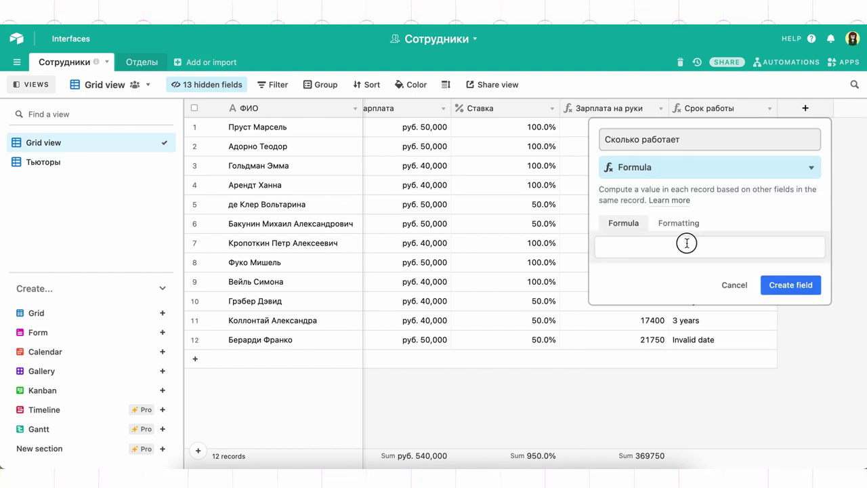
text(date)
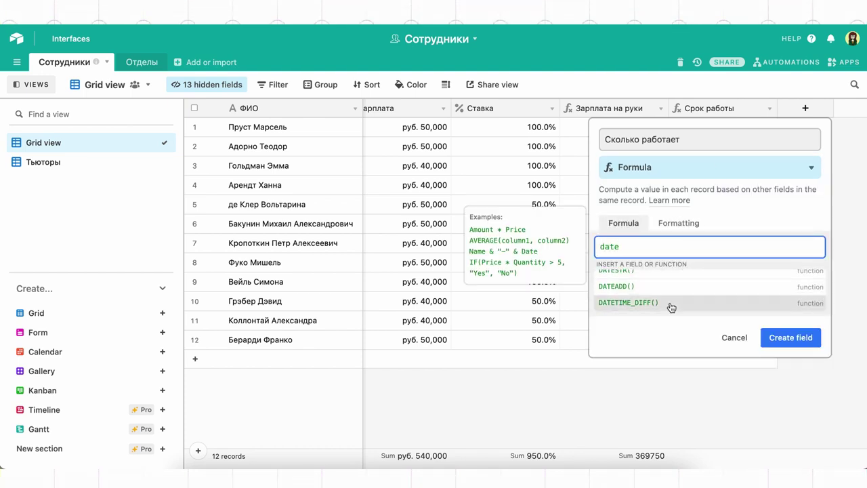
click(671, 307)
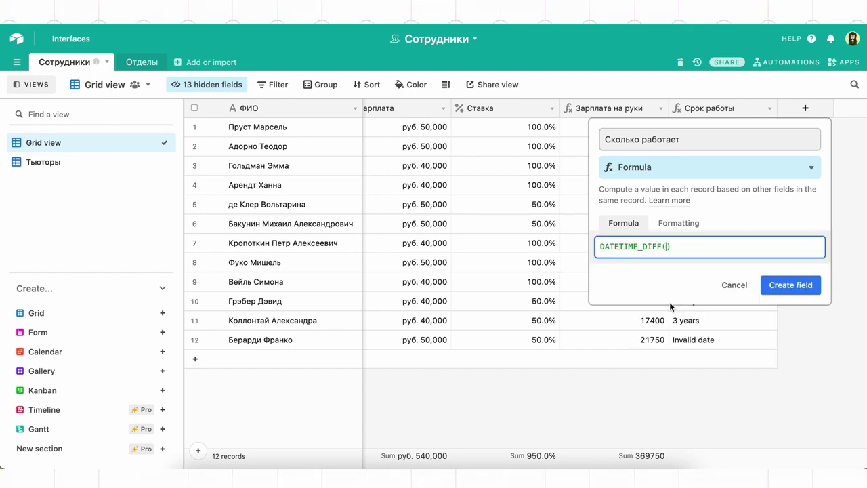
text(дата)
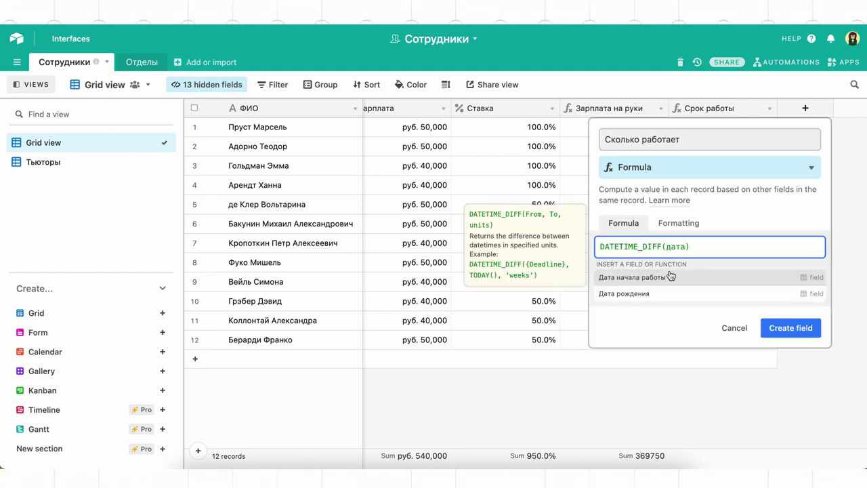
click(670, 276)
text(, TODAY)
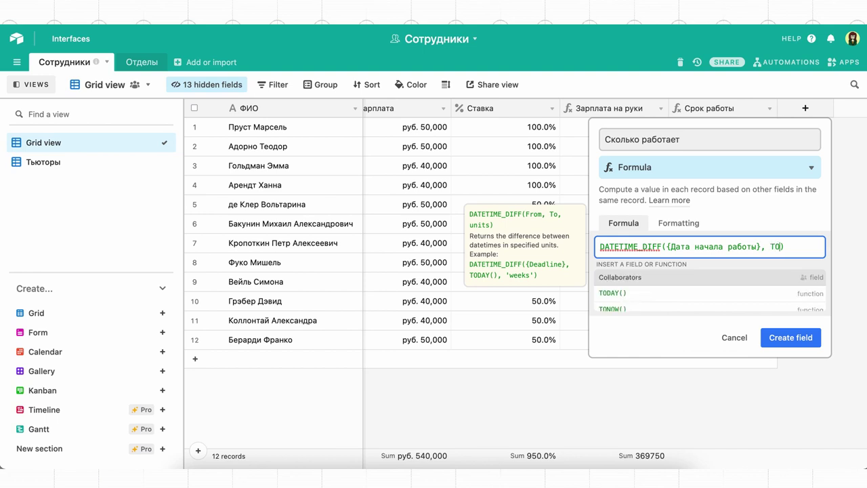
click(640, 277)
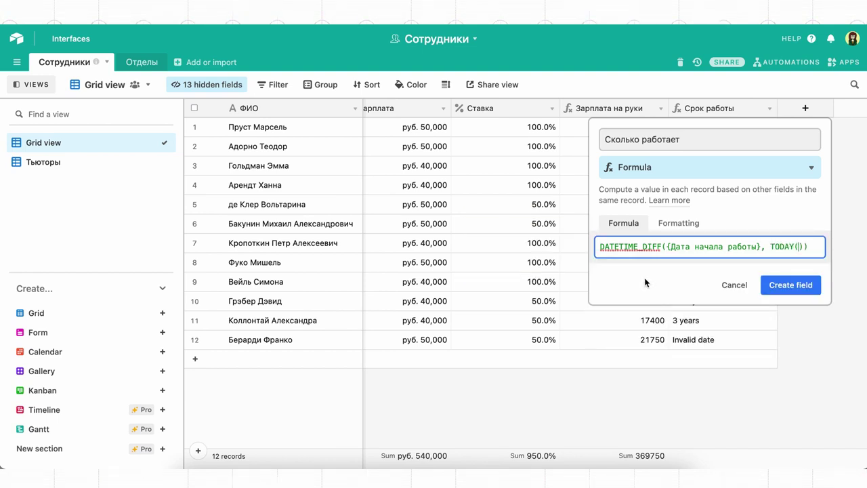
click(776, 285)
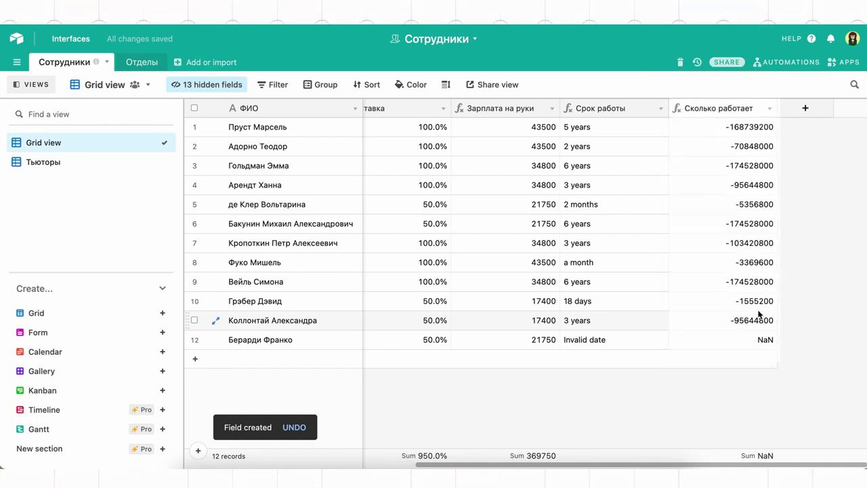
Change the "Сколько работает" formula to DATETIME_DIFF(TODAY(), {Дата начала работы}, 'days') and save the field.
double_click(748, 112)
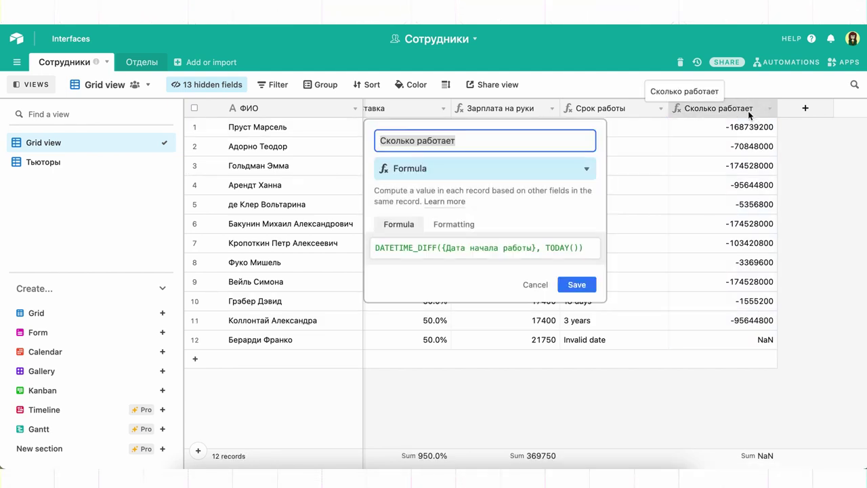
drag(544, 248, 442, 246)
key(ctrl+c)
key(BackSpace)
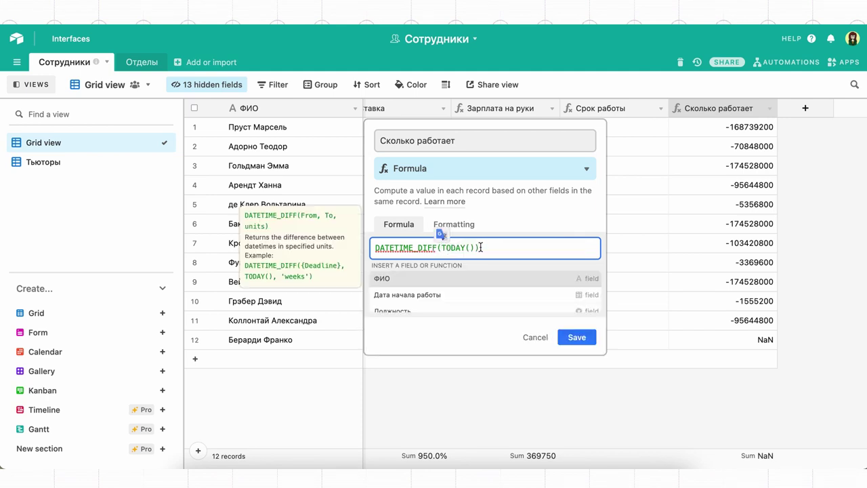
click(476, 247)
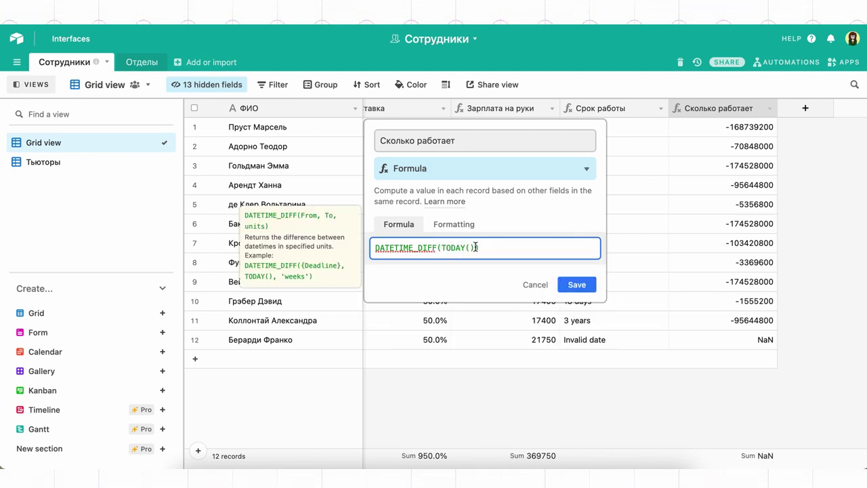
text(,)
key(ctrl+v)
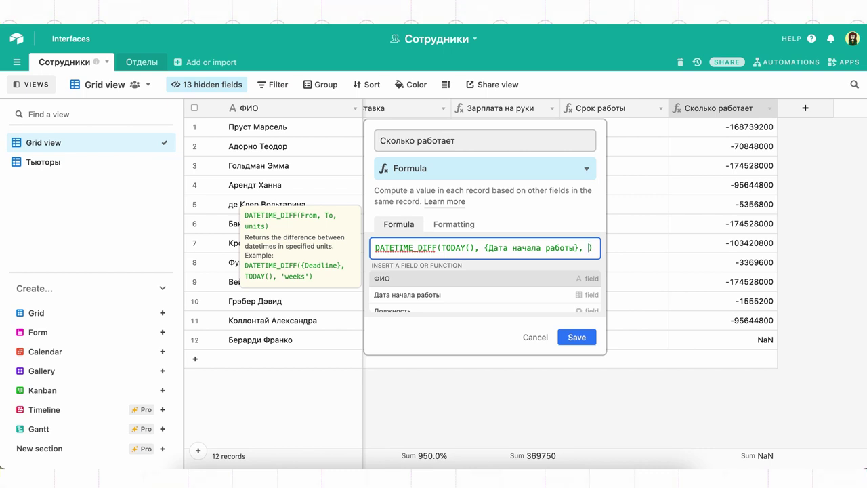
text('')
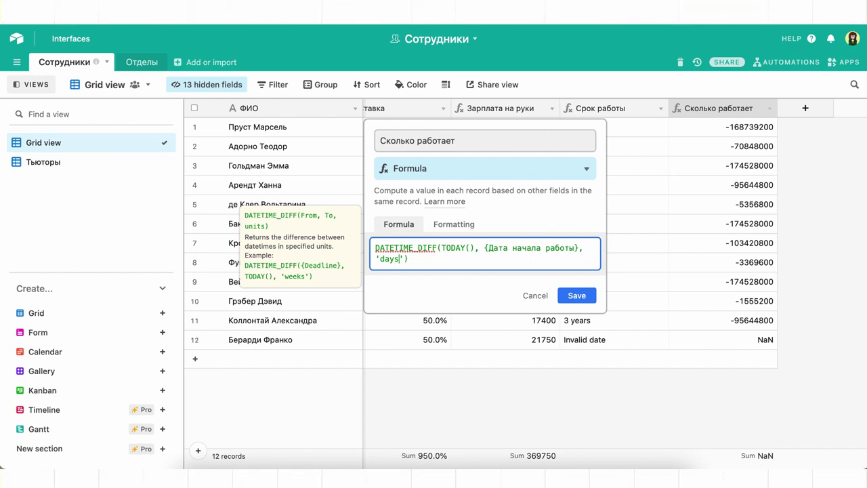
click(577, 295)
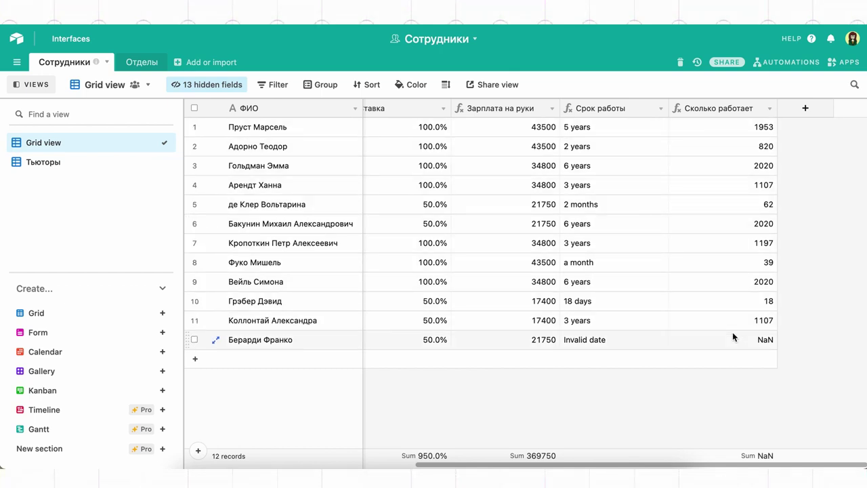
Set "Дата начала работы" to 10.11.2021 in the twelfth record and check its "Сколько работает" value.
scroll(732, 332, left, 10)
double_click(468, 338)
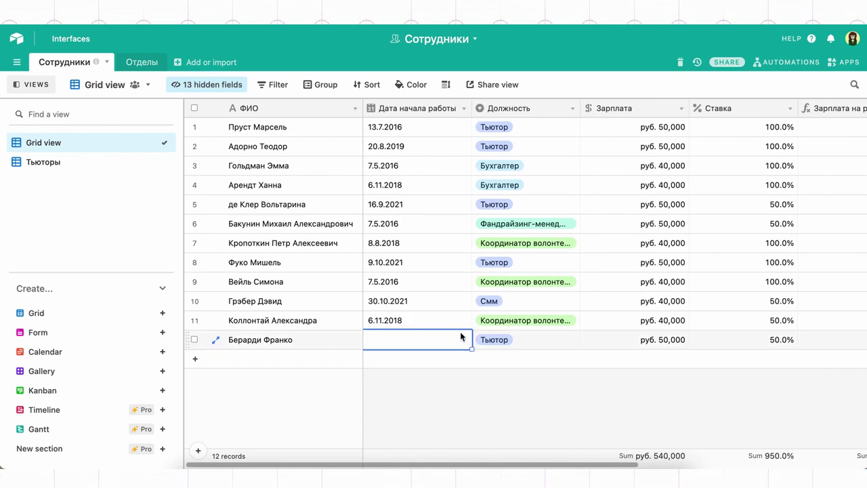
click(434, 254)
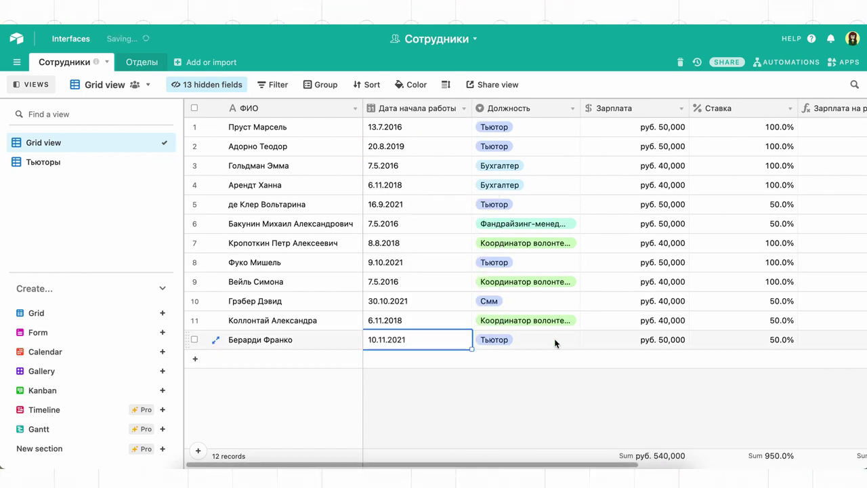
scroll(557, 341, right, 10)
click(718, 347)
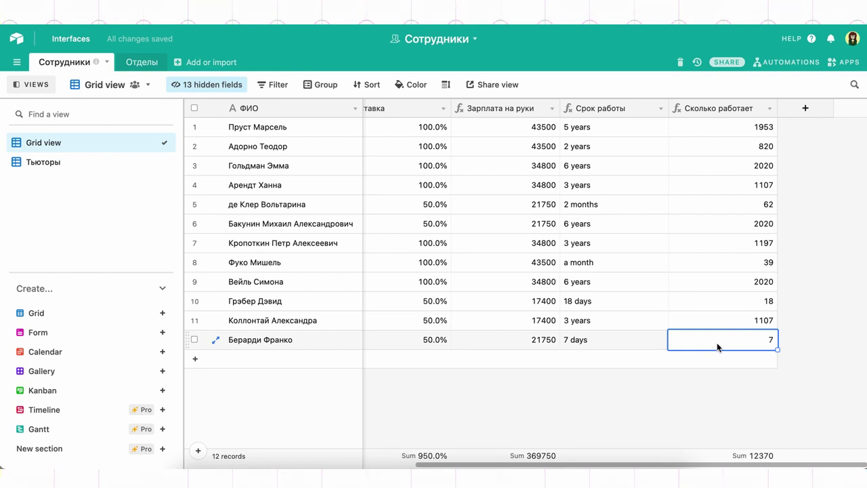
In the "Подопечные" base, add a new field named "День недели интервью" to the "Расписание интервью" view and set its type to Formula.
click(203, 11)
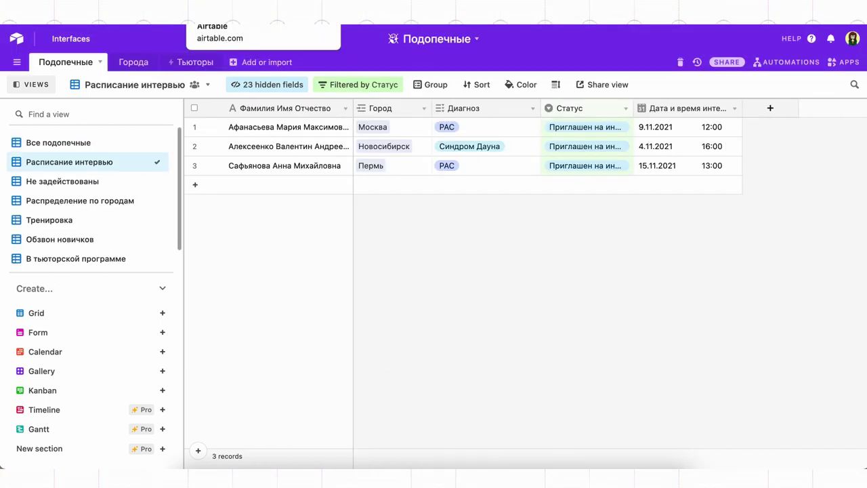
click(770, 108)
text(День недели интервью)
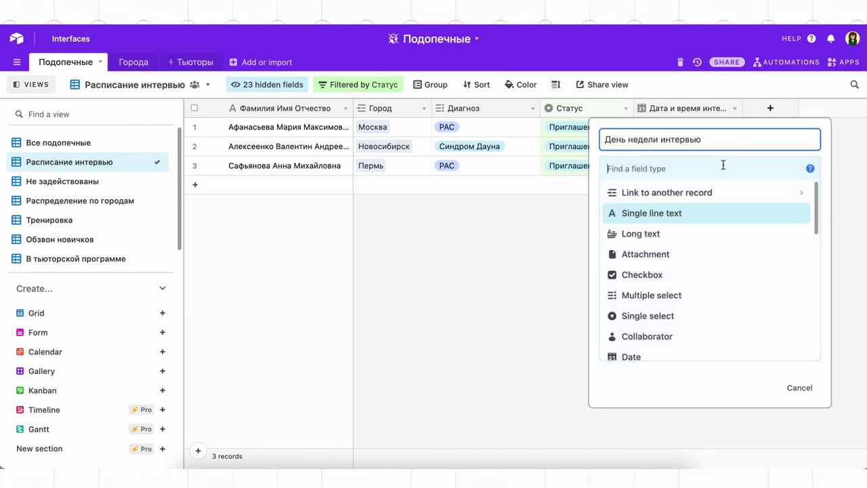
text(f)
click(687, 194)
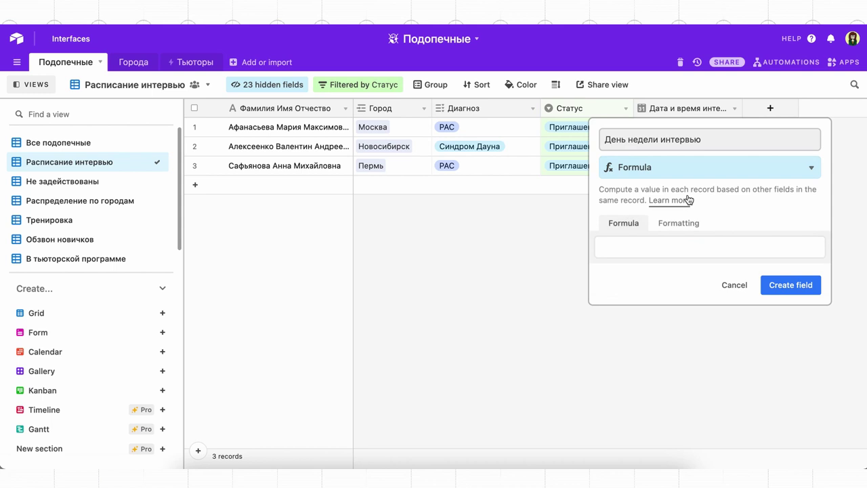
Enter the formula WEEKDAY({Дата и время интервью}) and create the "День недели интервью" field.
click(664, 241)
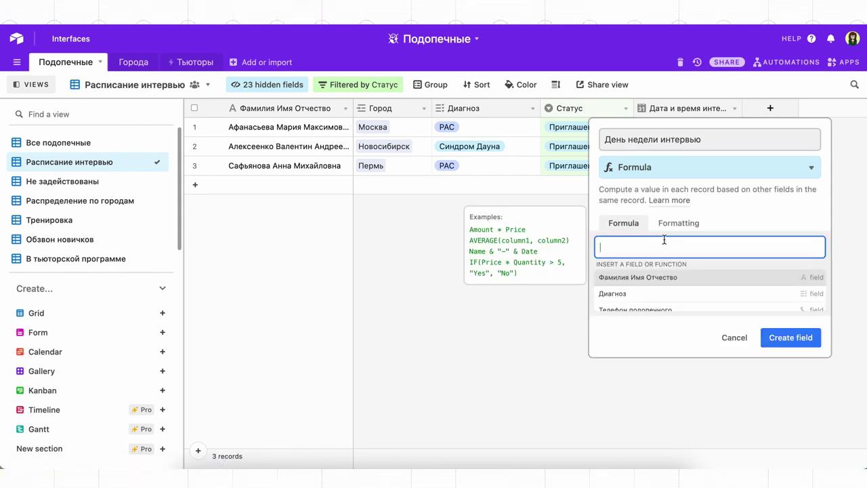
text(wee)
click(636, 279)
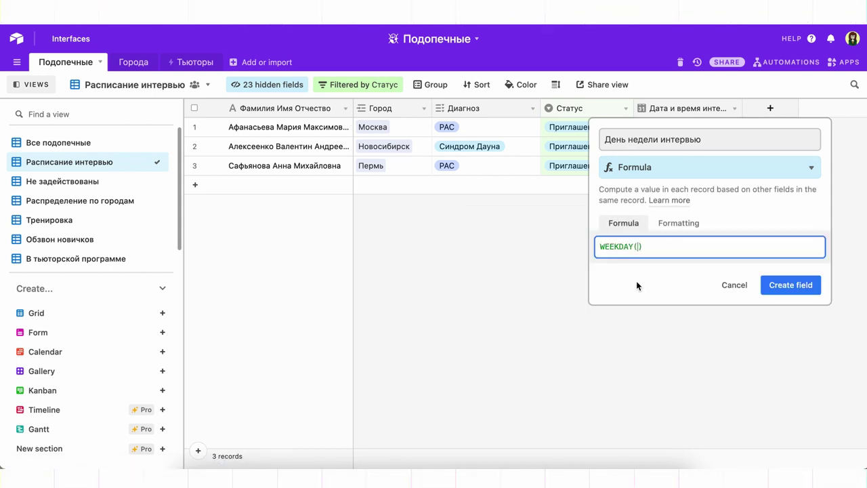
text(дата)
scroll(644, 304, up, 1)
click(654, 277)
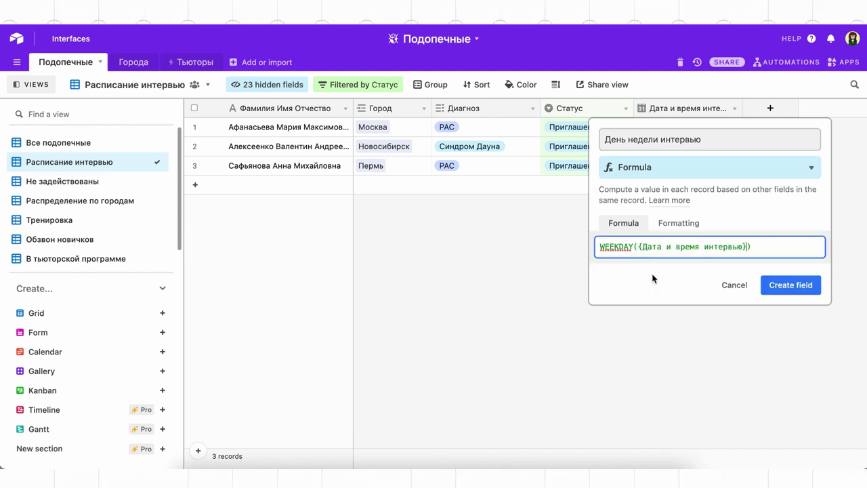
click(790, 285)
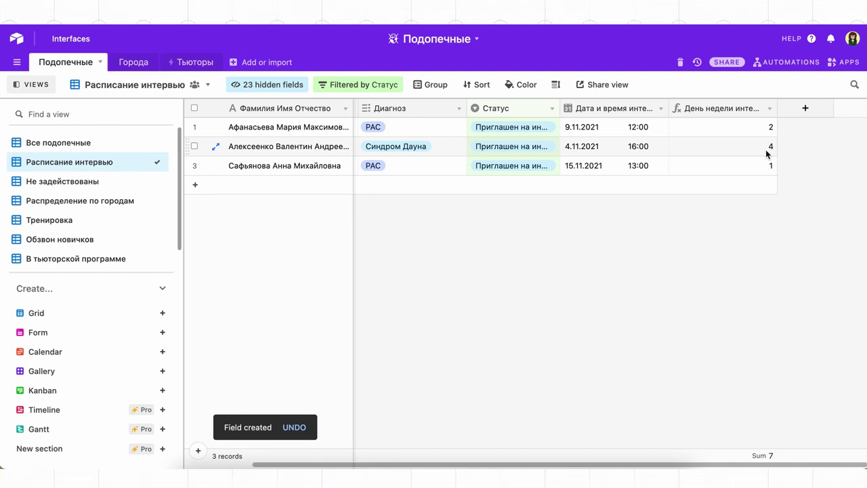
Switch to the text editor and examine the SWITCH formula's WEEKDAY expression, its number-to-day-name pairs and its empty default value.
click(583, 475)
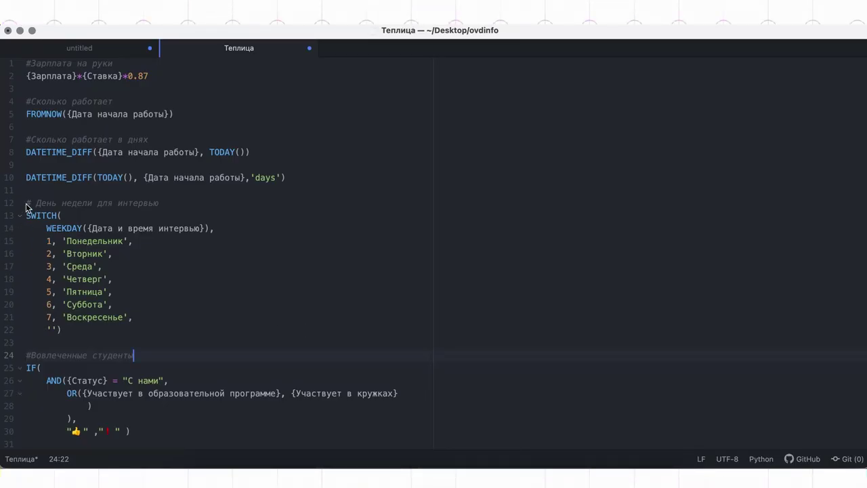
drag(27, 205, 162, 341)
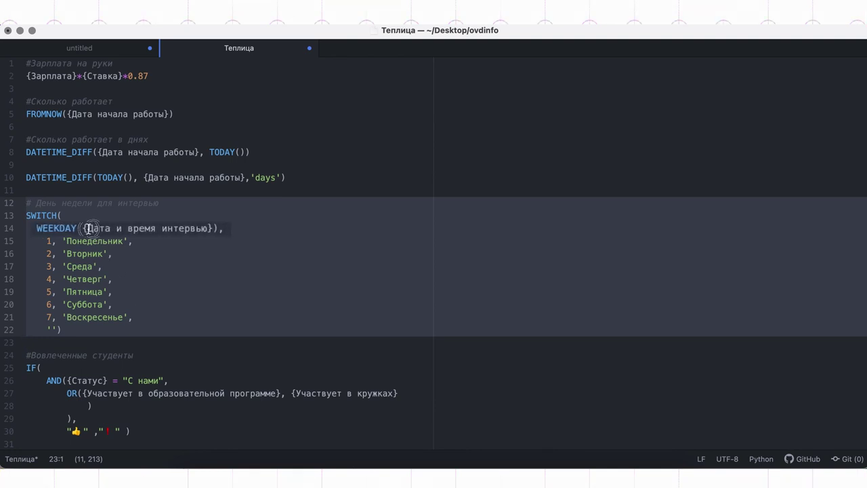
click(244, 228)
drag(244, 228, 15, 228)
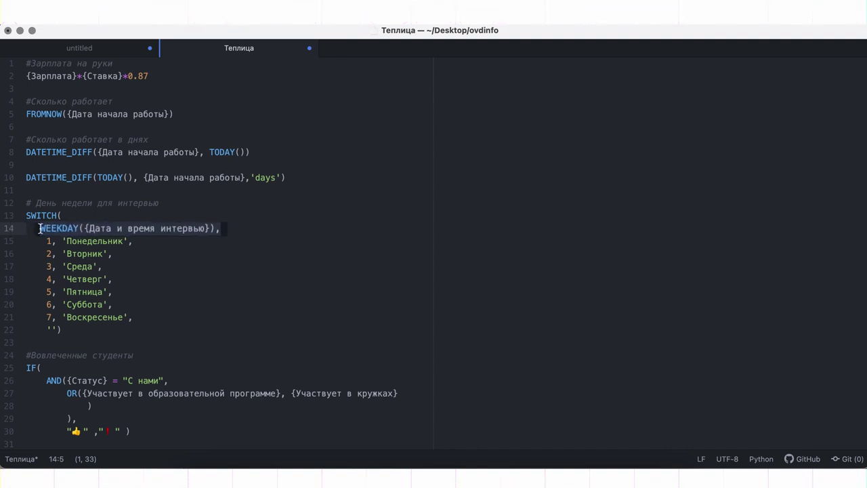
drag(47, 237, 42, 329)
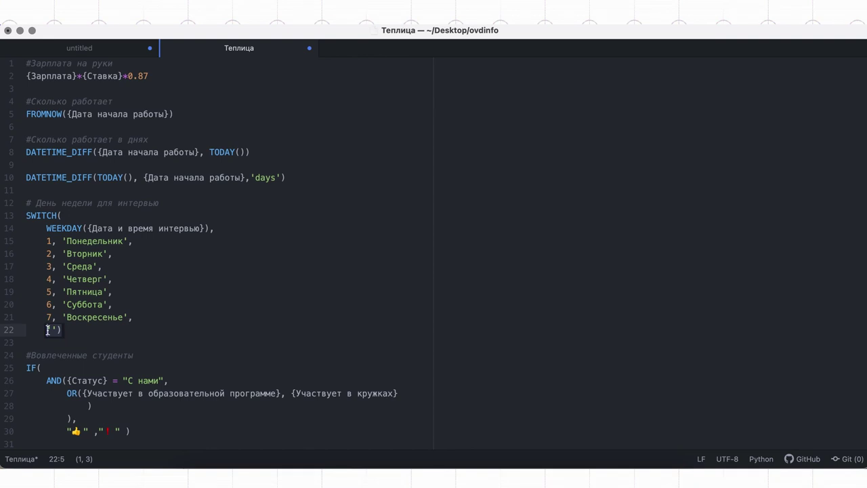
drag(210, 228, 47, 231)
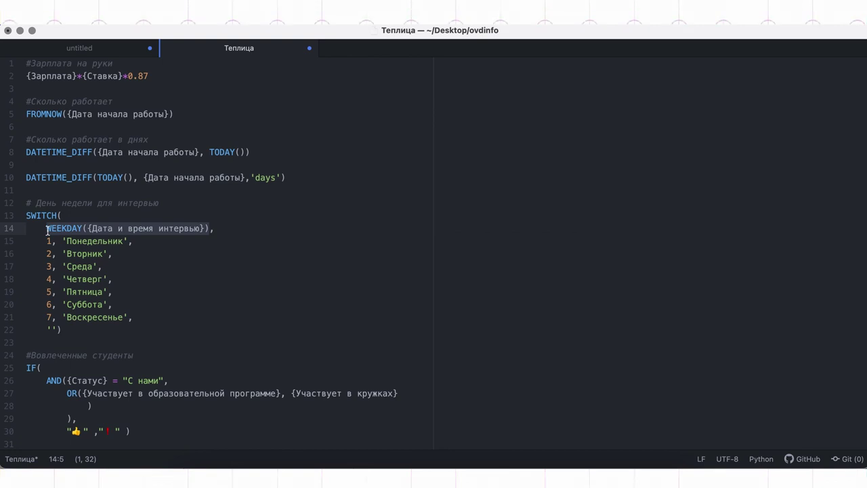
drag(47, 241, 134, 241)
drag(48, 254, 115, 254)
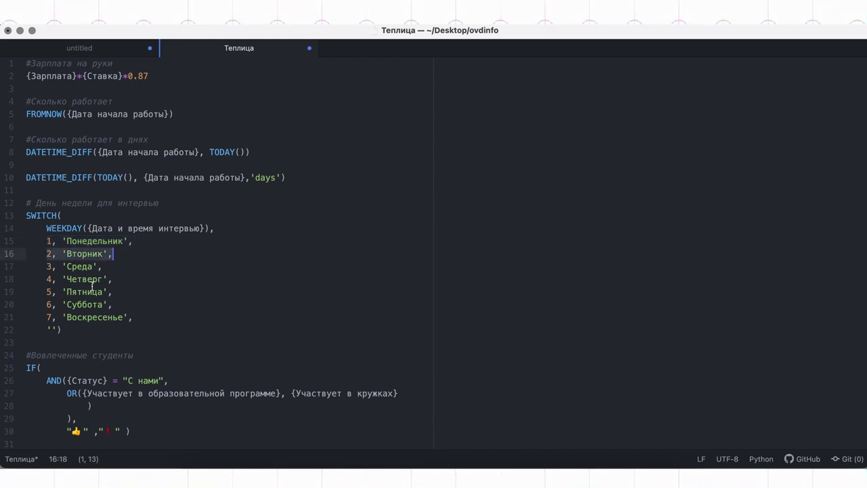
drag(46, 331, 70, 329)
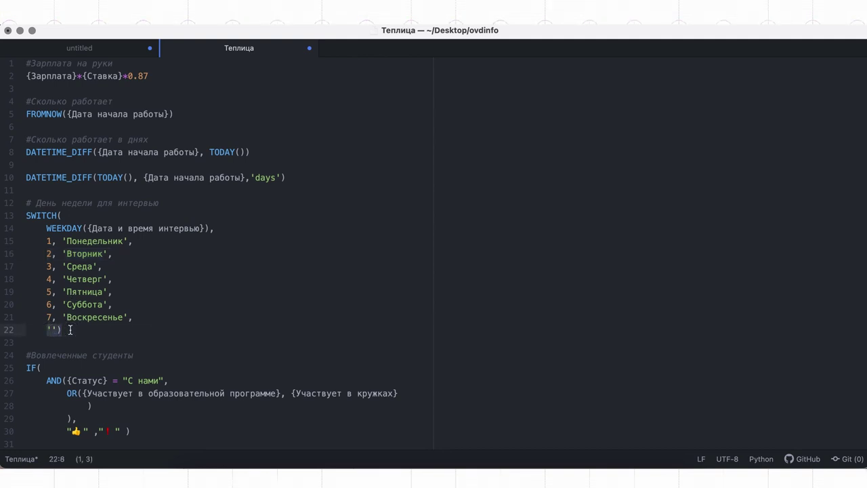
click(71, 330)
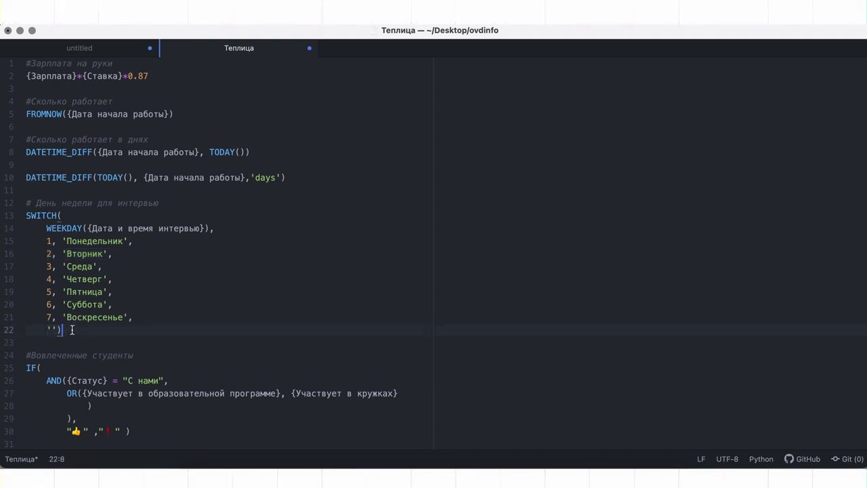
Copy the whole SWITCH formula from the text editor, replace the "День недели интервью" formula in Airtable with it and save.
drag(71, 330, 19, 216)
key(ctrl+c)
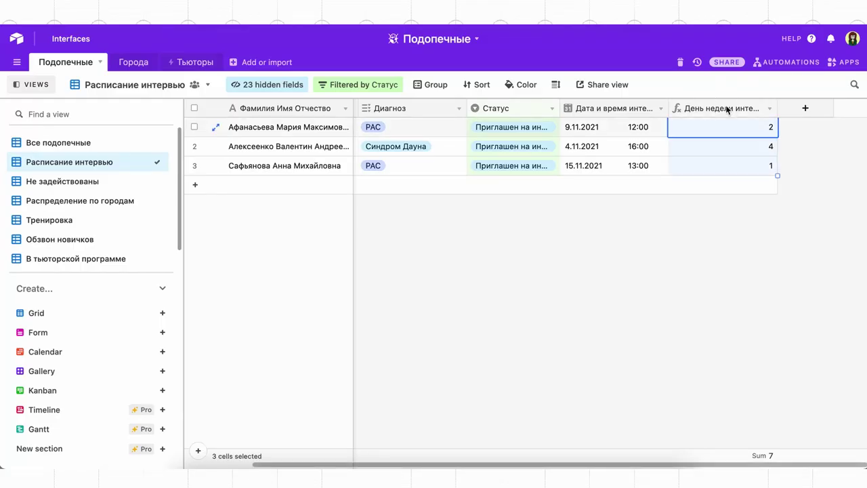
double_click(719, 109)
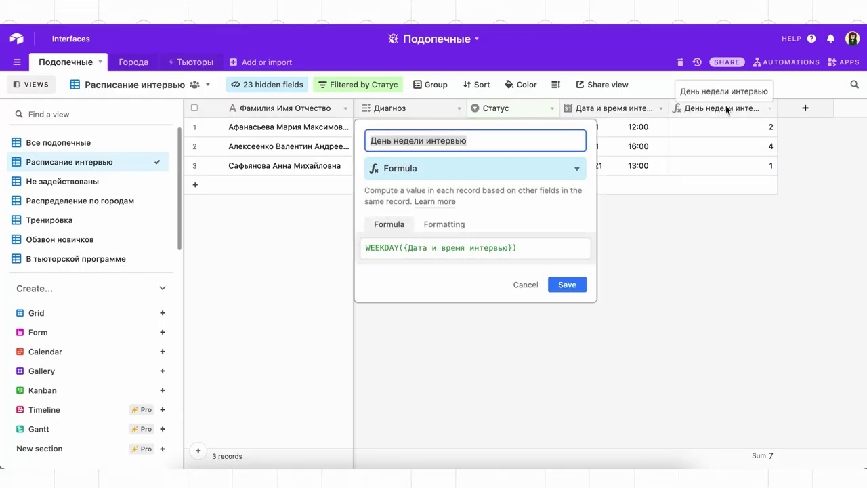
click(523, 246)
key(ctrl+a)
key(ctrl+v)
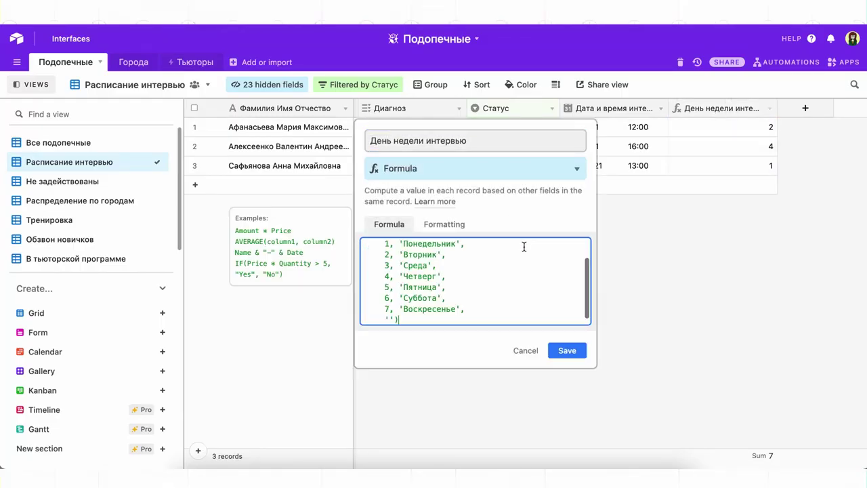
click(567, 350)
Clear the interview date and time in the third record.
click(618, 169)
key(Delete)
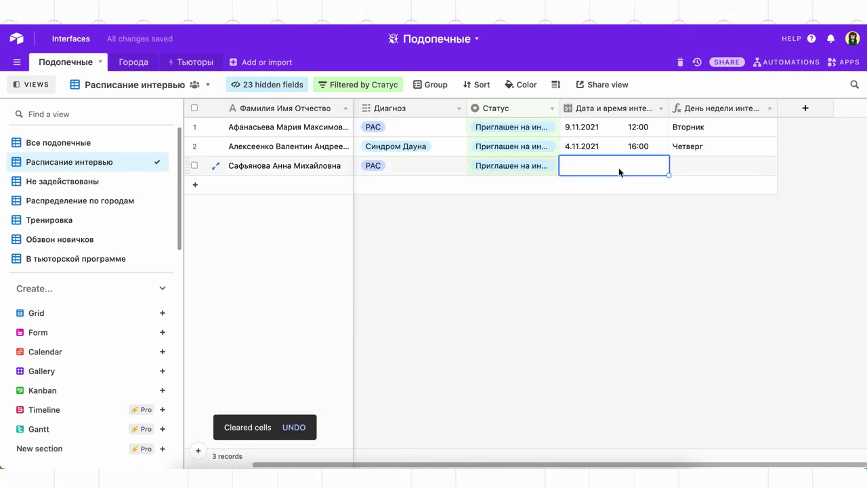
Undo the clearing of the third record's interview date and time.
key(ctrl+z)
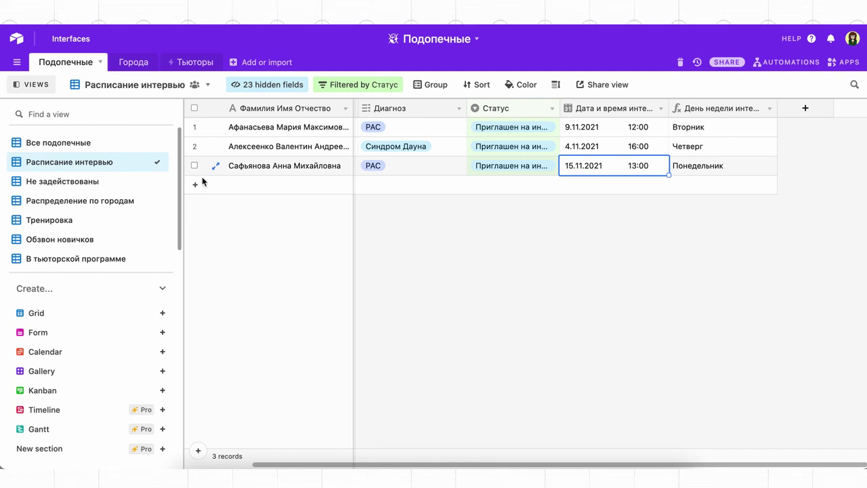
Open the "Не задействованы" view and select the whole "Вовлечен?" formula field to inspect its values.
click(138, 182)
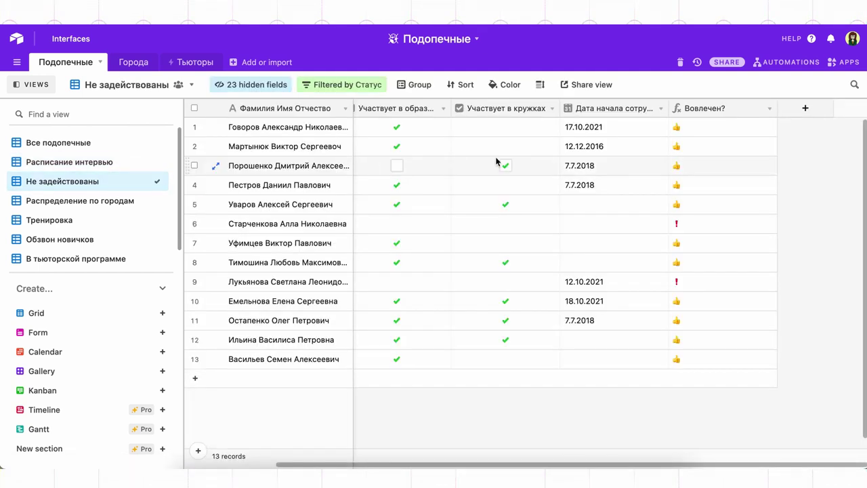
click(709, 109)
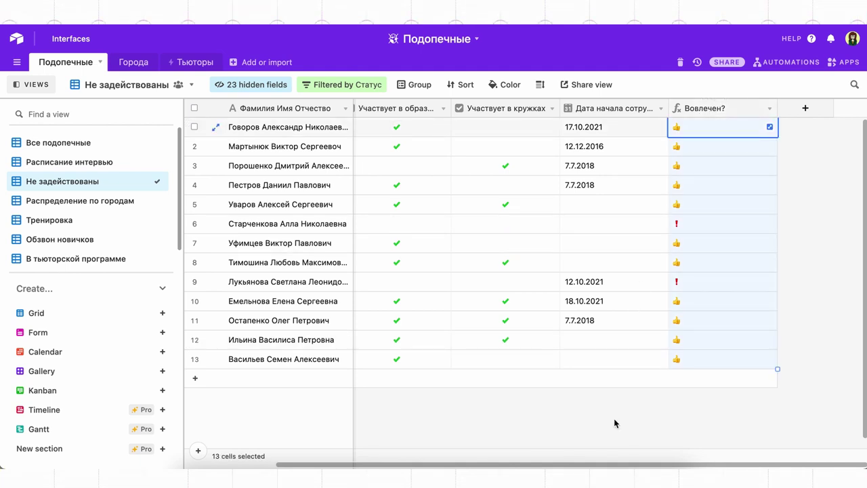
Switch to the text editor and examine the IF formula under "#Вовлеченные студенты", including its AND condition block.
click(583, 477)
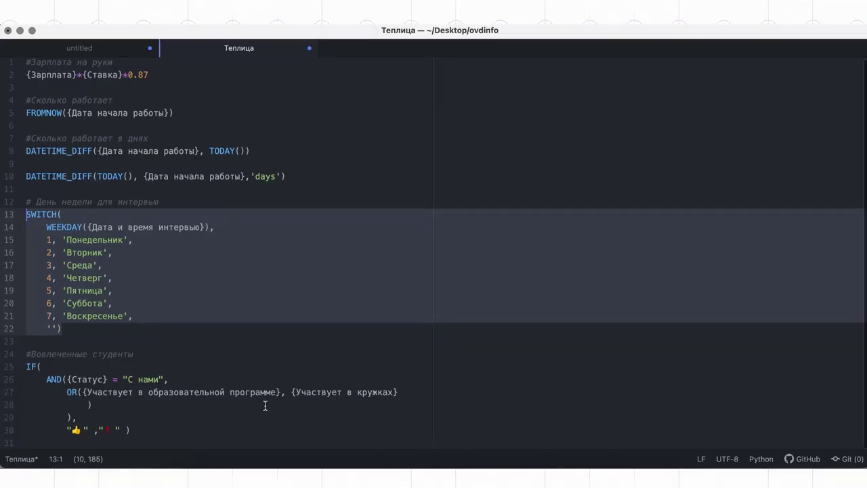
click(130, 426)
shift+click(10, 356)
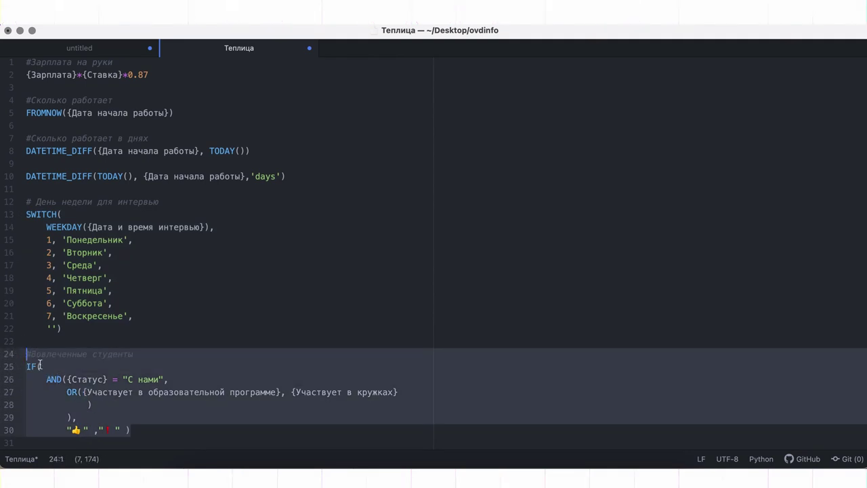
click(88, 420)
key(shift+Up)
key(shift+Up)
key(shift+Up)
key(shift+Up)
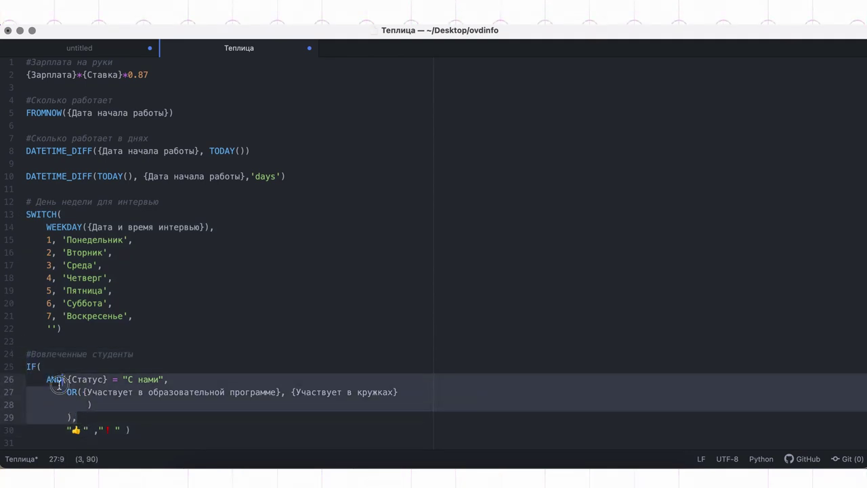
Examine the IF formula's 👍 and ❗ result values and the OR expression nested in its AND condition.
click(65, 429)
text(")
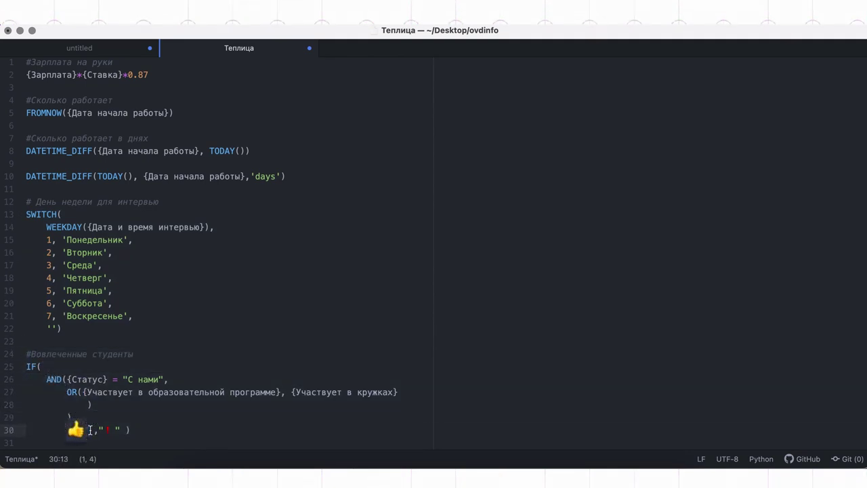
click(101, 429)
drag(100, 429, 121, 430)
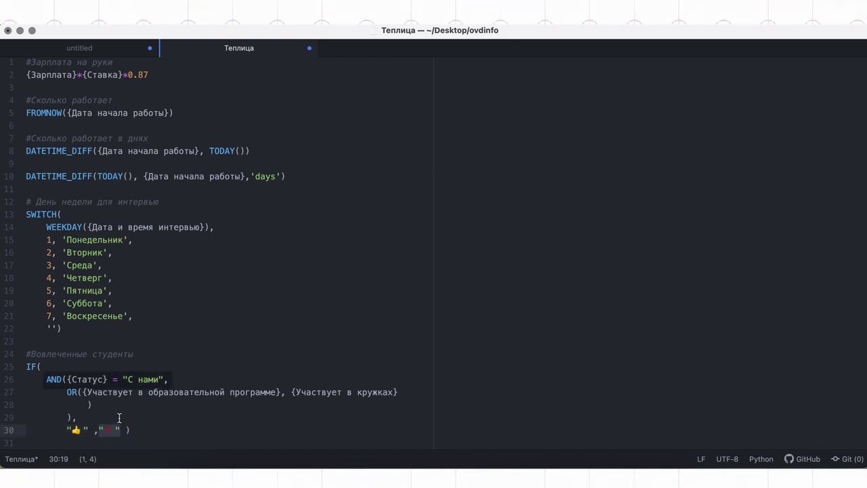
drag(190, 380, 99, 403)
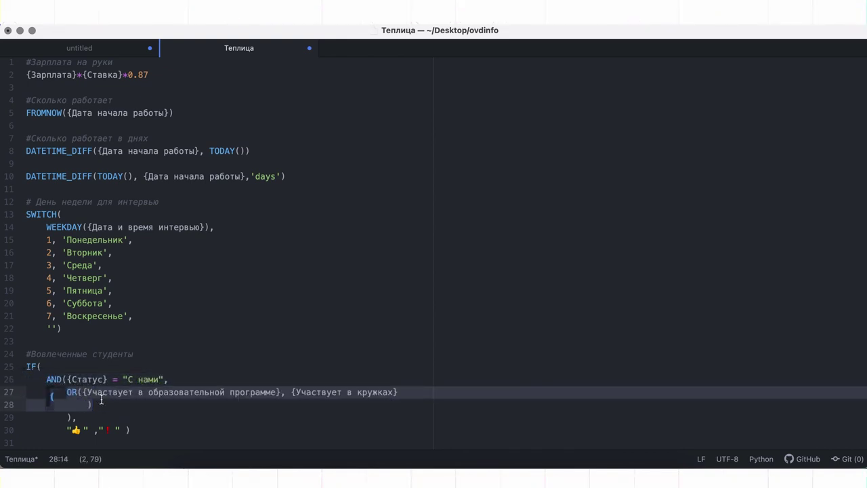
click(101, 400)
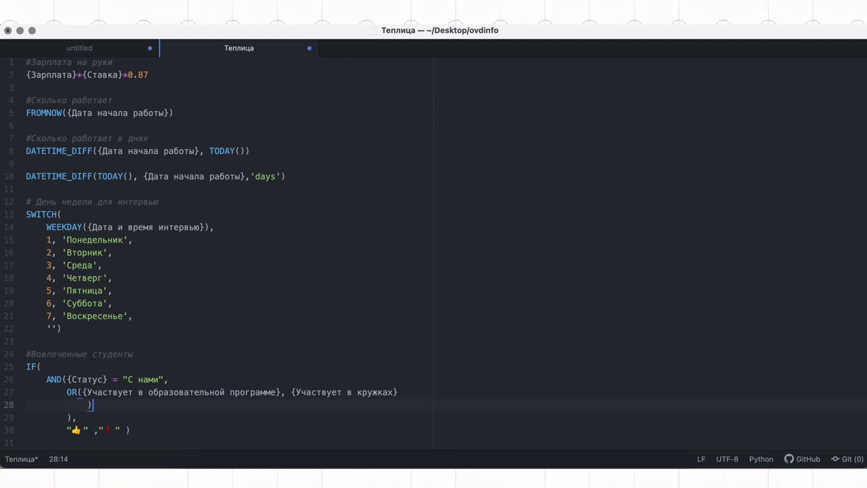